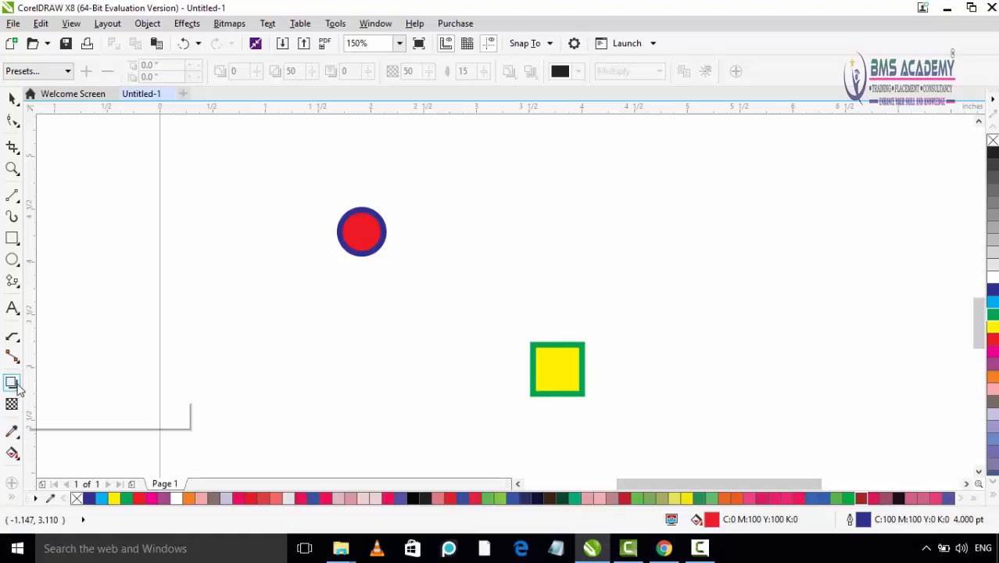
# - Blend the red circle into the yellow square with the Blend tool, using 20 steps
pyautogui.click(14, 383)
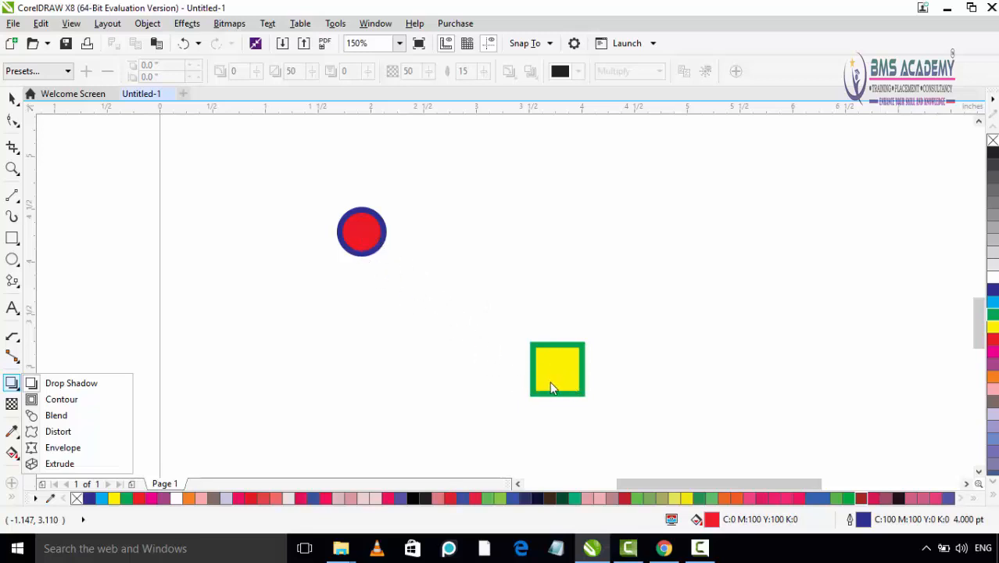
pyautogui.click(58, 415)
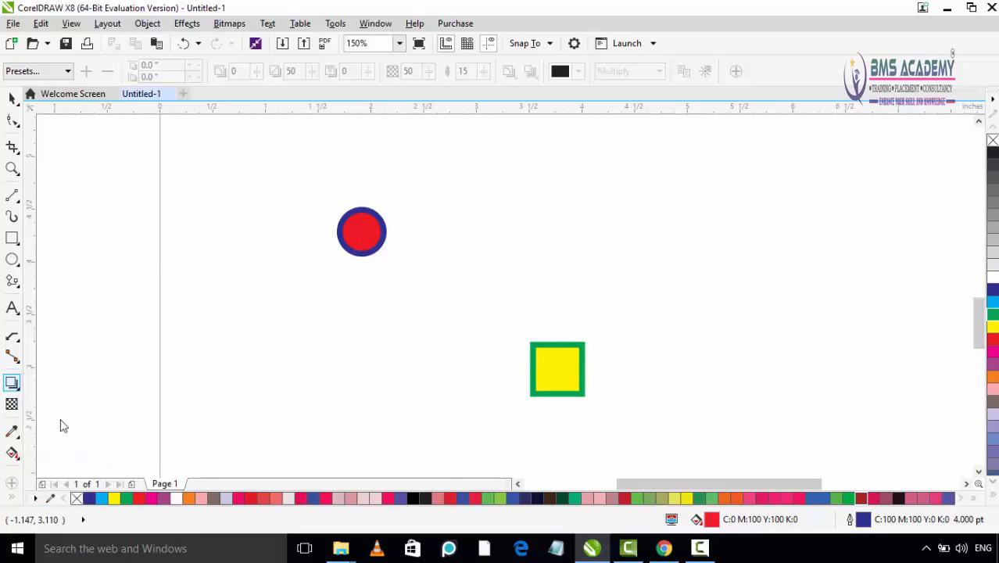
pyautogui.click(367, 238)
pyautogui.moveTo(361, 233)
pyautogui.mouseDown()
pyautogui.moveTo(419, 296)
pyautogui.moveTo(557, 376)
pyautogui.mouseUp()
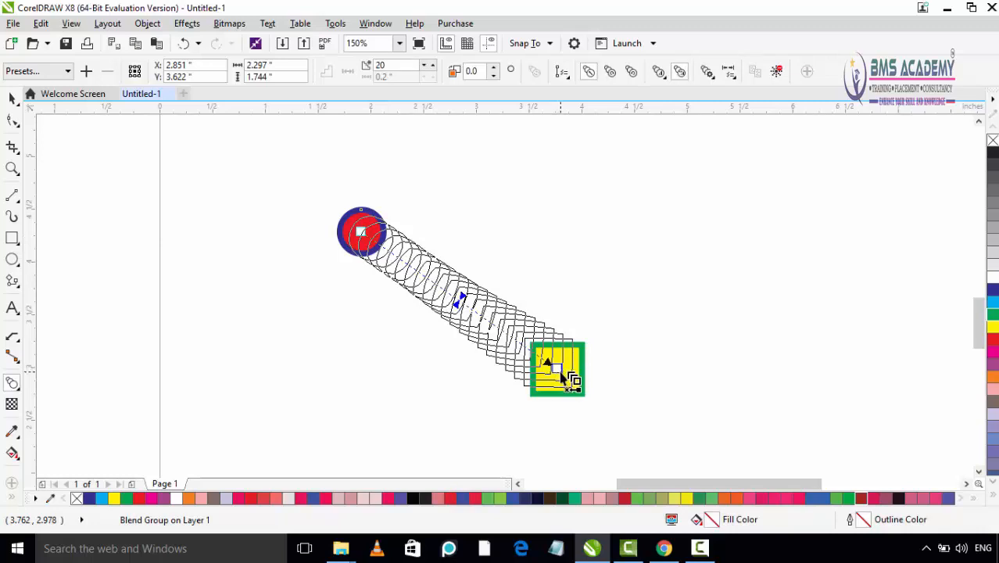
pyautogui.moveTo(557, 372)
pyautogui.mouseDown()
pyautogui.moveTo(507, 340)
pyautogui.moveTo(562, 373)
pyautogui.mouseUp()
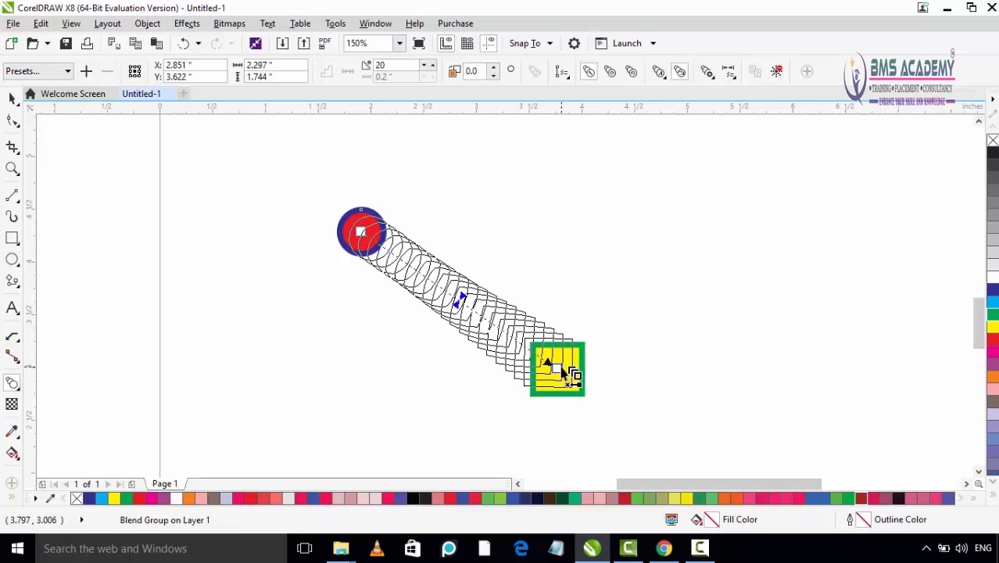
pyautogui.moveTo(563, 374); pyautogui.dragTo(564, 372)
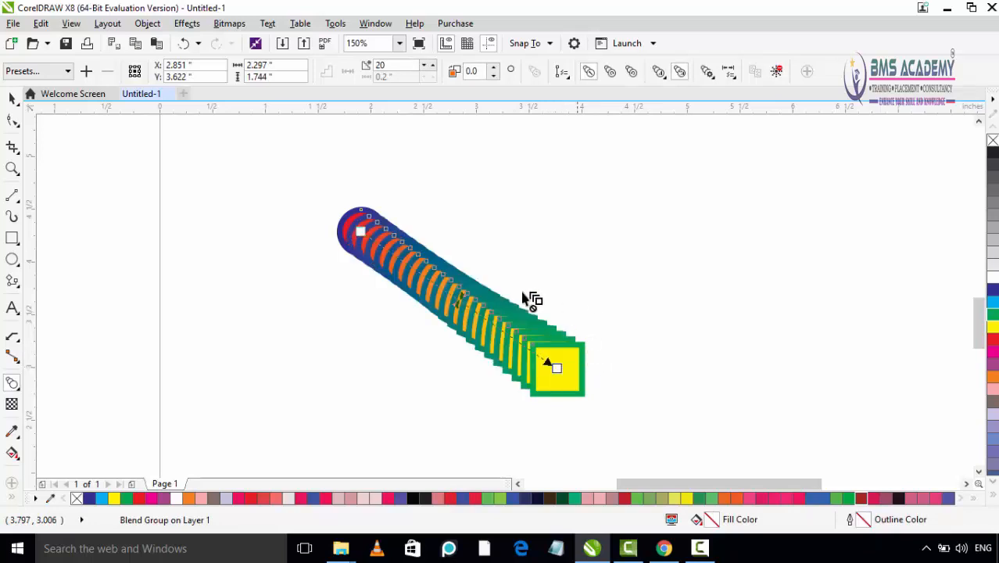
# - Shift the blend's acceleration toward the square, back toward the circle, and finally to slightly past the middle on the square's side
pyautogui.scroll(2, 469, 291)
pyautogui.scroll(-2, 468, 290)
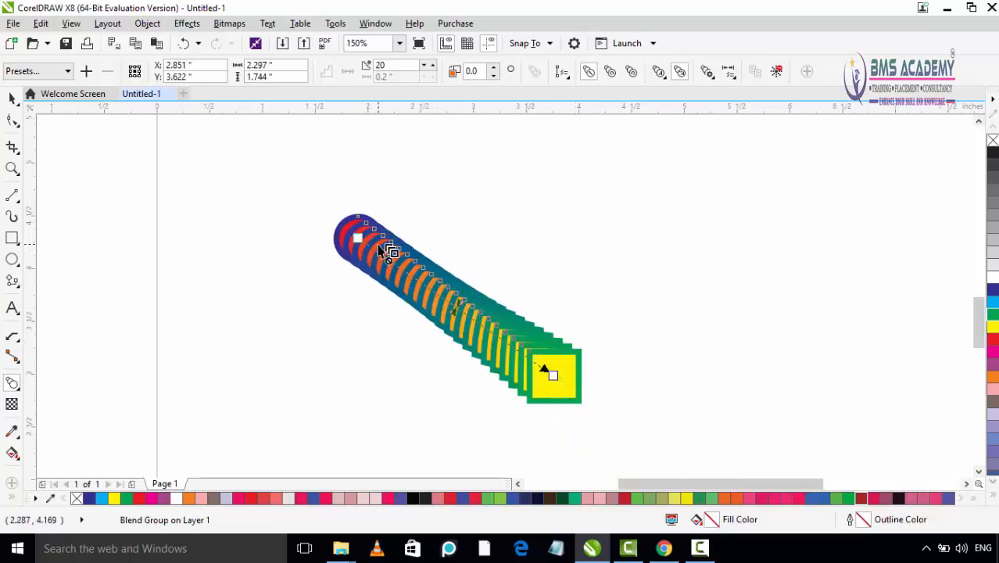
pyautogui.scroll(2, 462, 324)
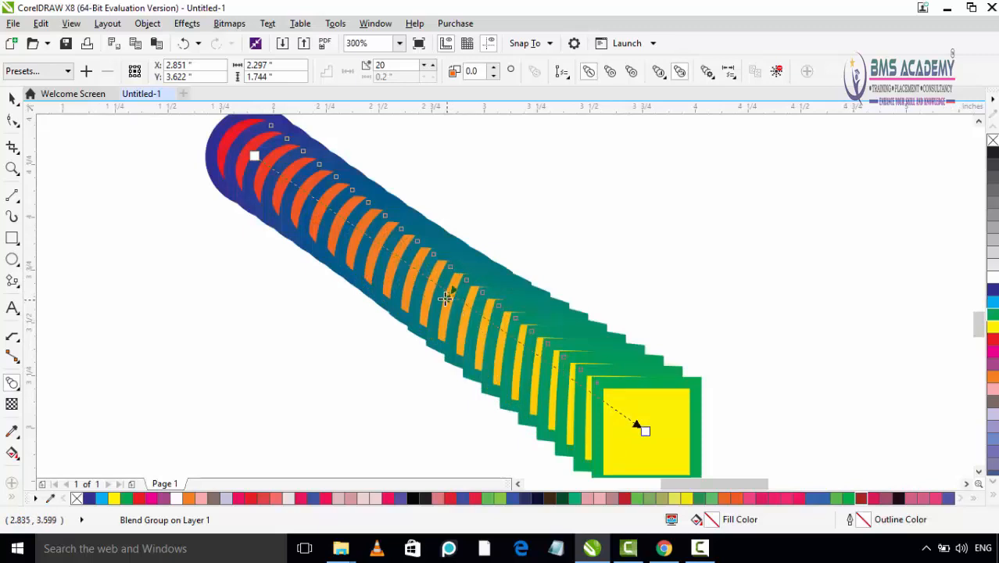
pyautogui.moveTo(413, 280)
pyautogui.mouseDown()
pyautogui.moveTo(430, 280)
pyautogui.moveTo(522, 357)
pyautogui.mouseUp()
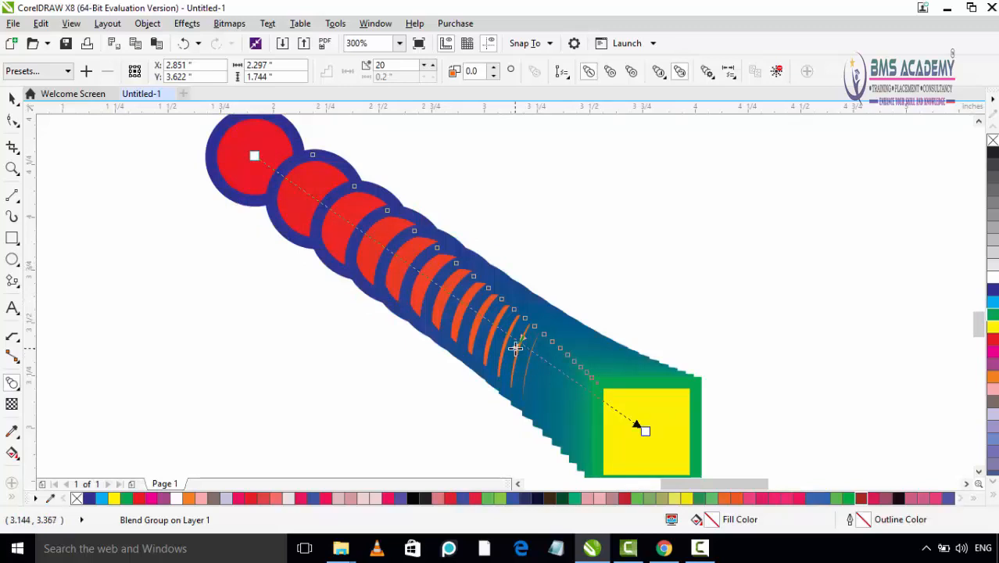
pyautogui.moveTo(512, 346); pyautogui.dragTo(354, 260)
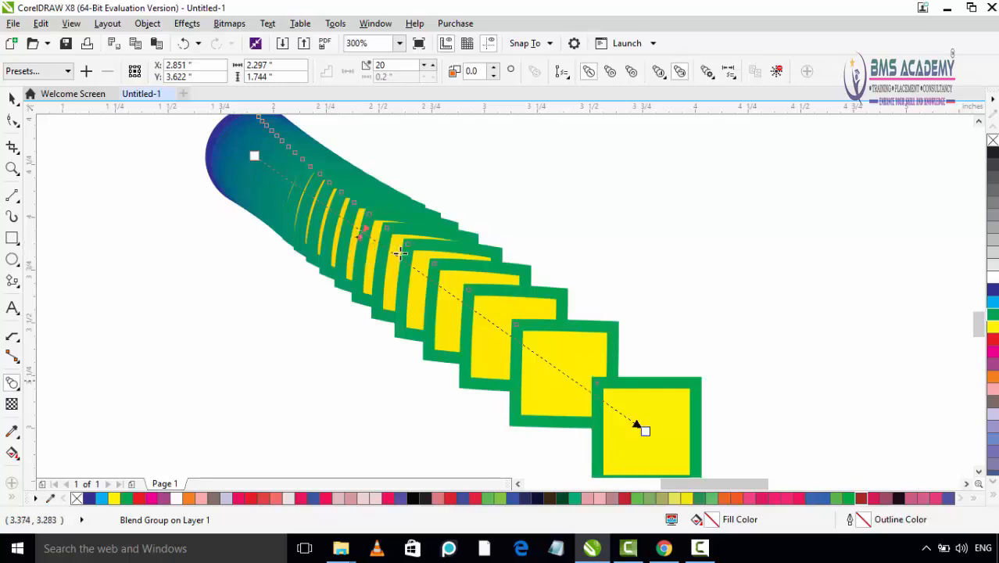
pyautogui.moveTo(399, 252)
pyautogui.mouseDown()
pyautogui.moveTo(564, 351)
pyautogui.moveTo(562, 375)
pyautogui.mouseUp()
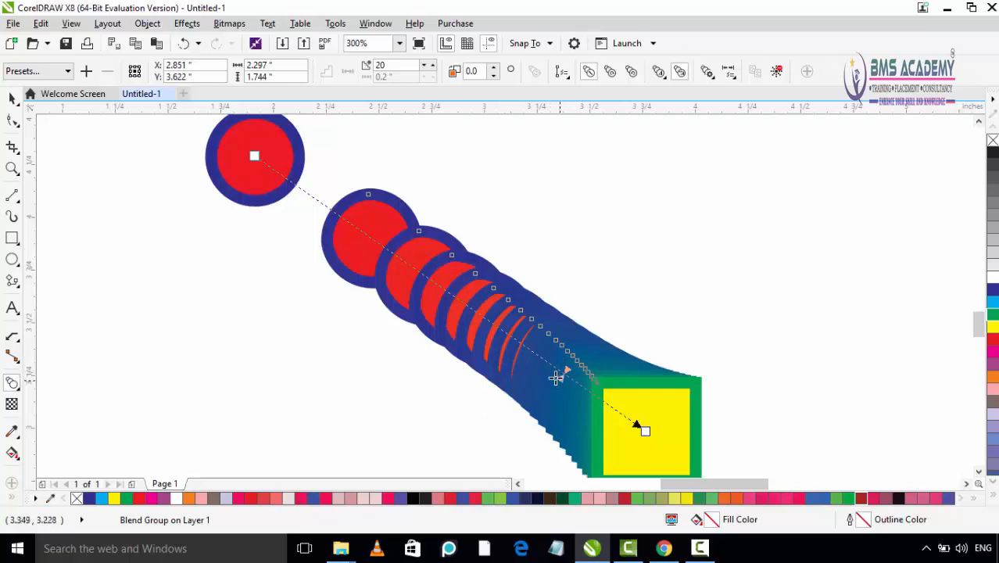
pyautogui.moveTo(555, 378); pyautogui.dragTo(483, 329)
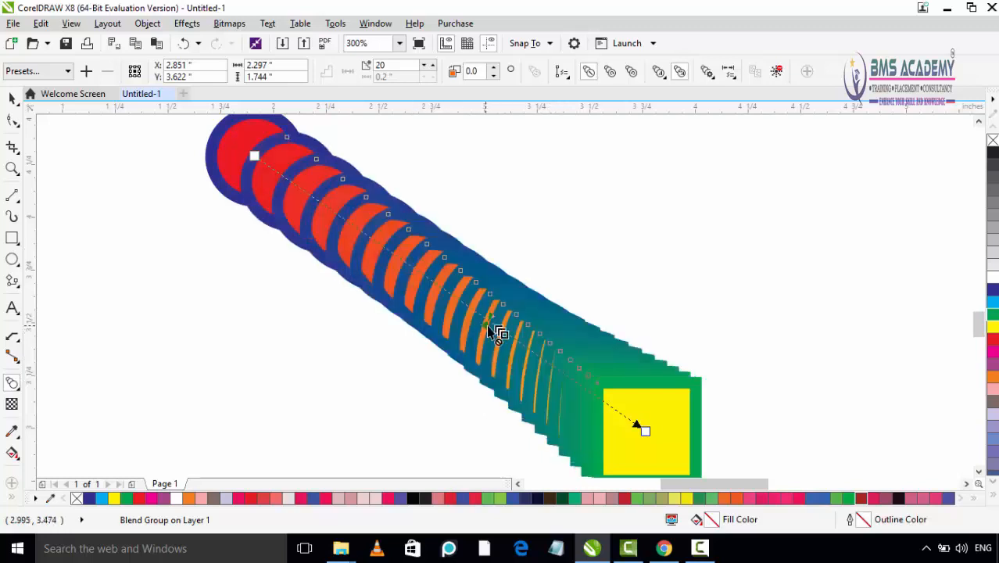
pyautogui.scroll(-2, 495, 344)
pyautogui.scroll(1, 492, 349)
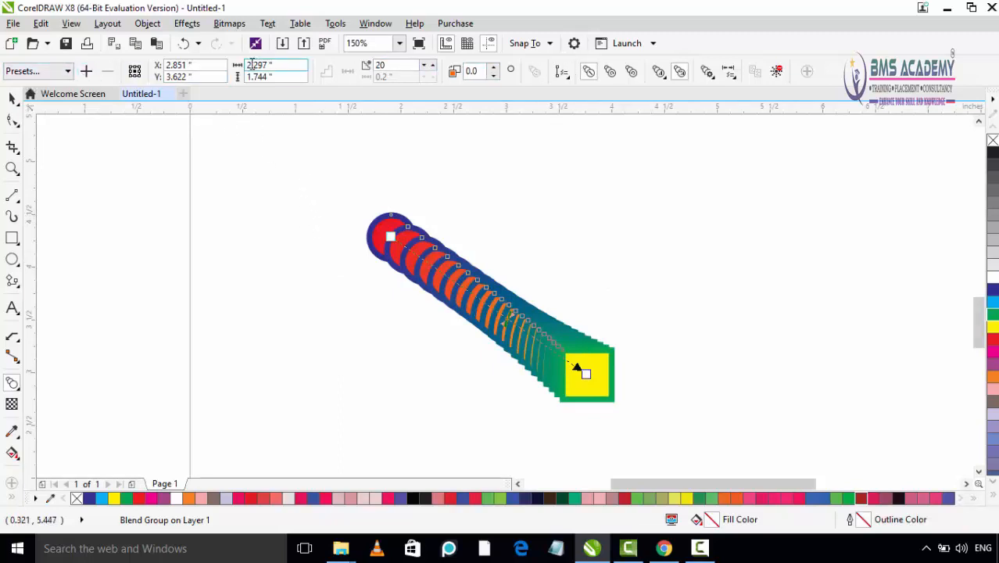
# - Apply the Straight 8 Step preset to the circle-to-square blend
pyautogui.click(70, 72)
pyautogui.click(72, 72)
pyautogui.click(69, 72)
pyautogui.click(69, 71)
pyautogui.click(69, 71)
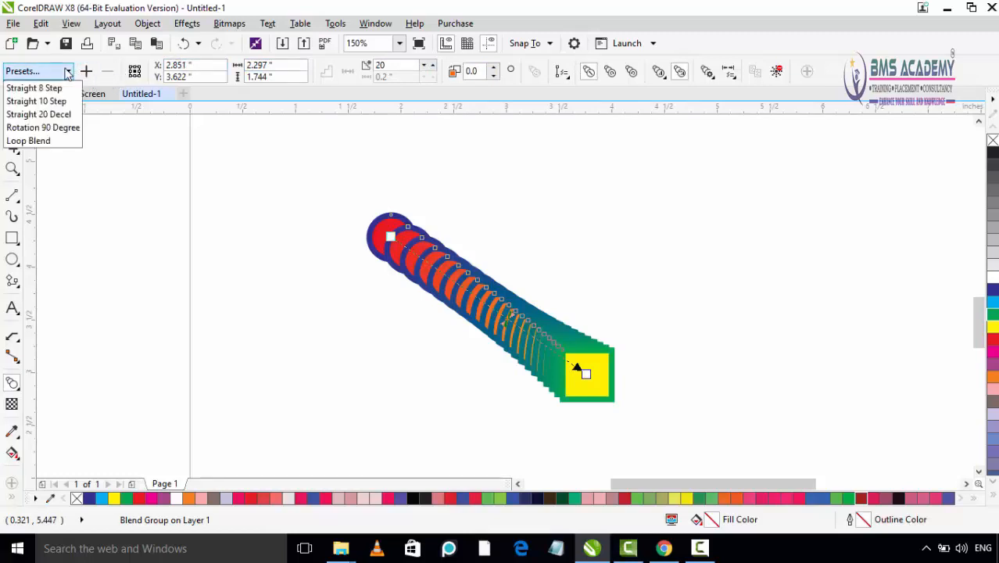
pyautogui.click(59, 90)
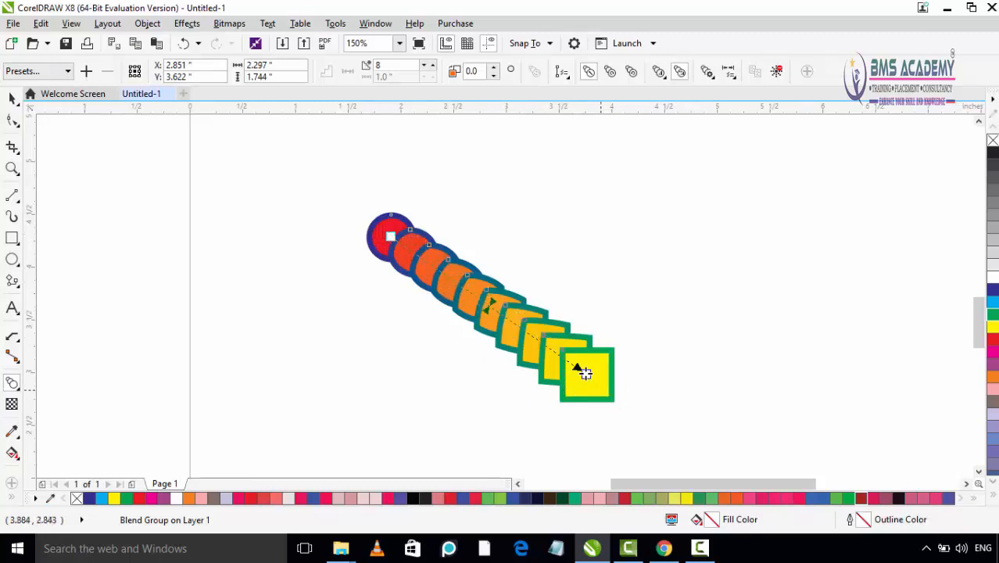
# - Try the Straight 10 Step preset on the blend, followed by the Straight 20 Decel preset
pyautogui.click(49, 72)
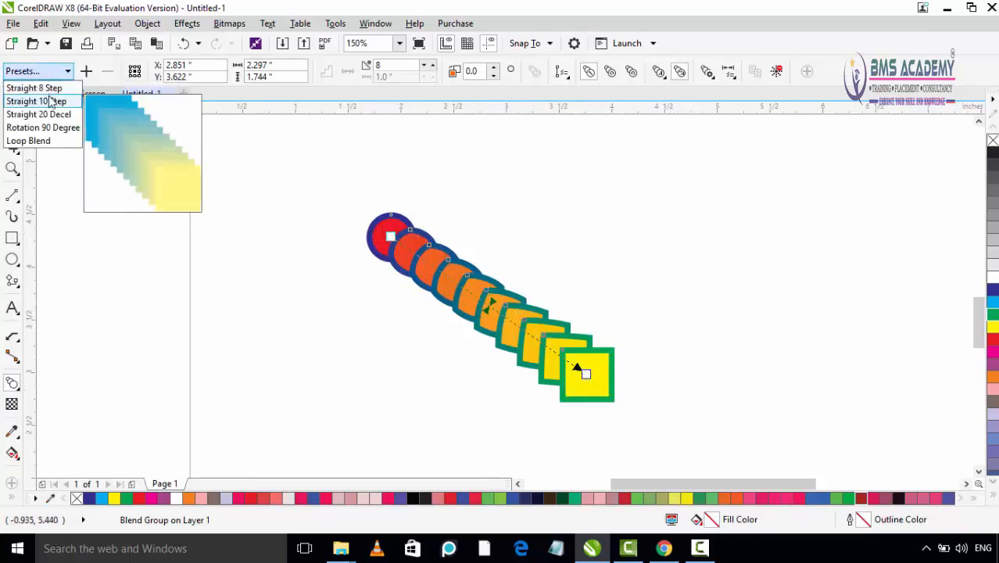
pyautogui.click(50, 101)
pyautogui.click(48, 72)
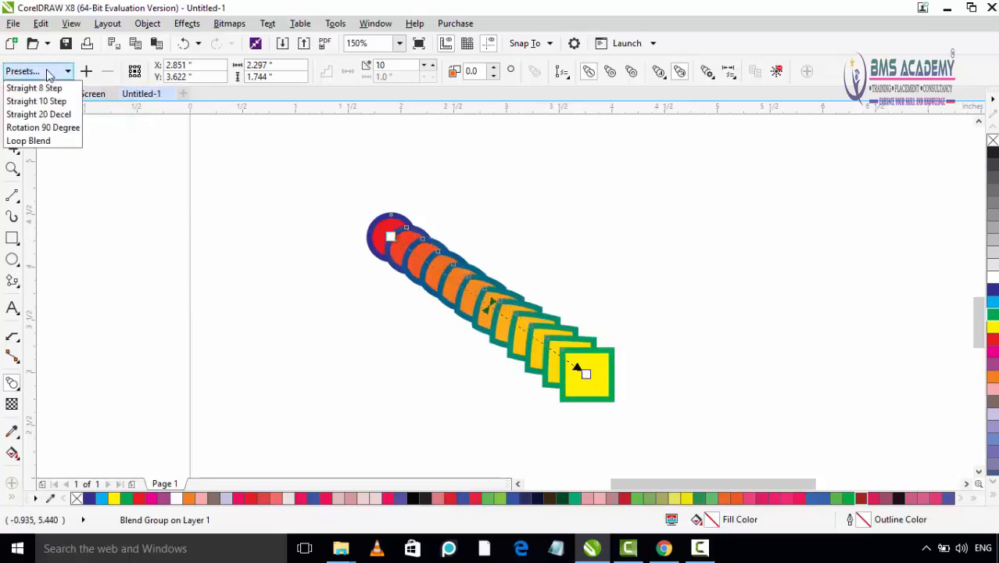
pyautogui.click(36, 113)
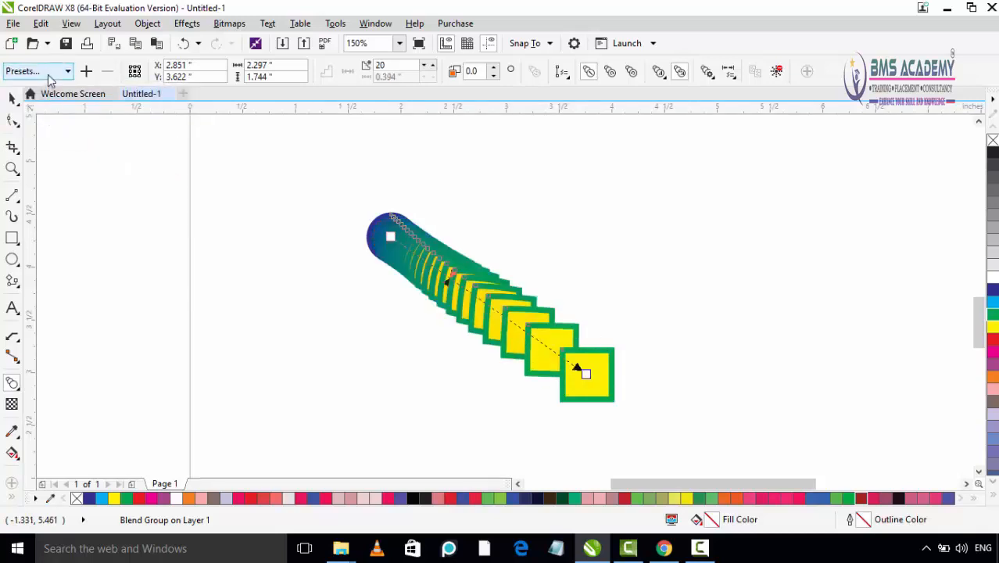
# - Try the Rotation 90 Degree preset on the blend, followed by the Loop Blend preset
pyautogui.click(48, 72)
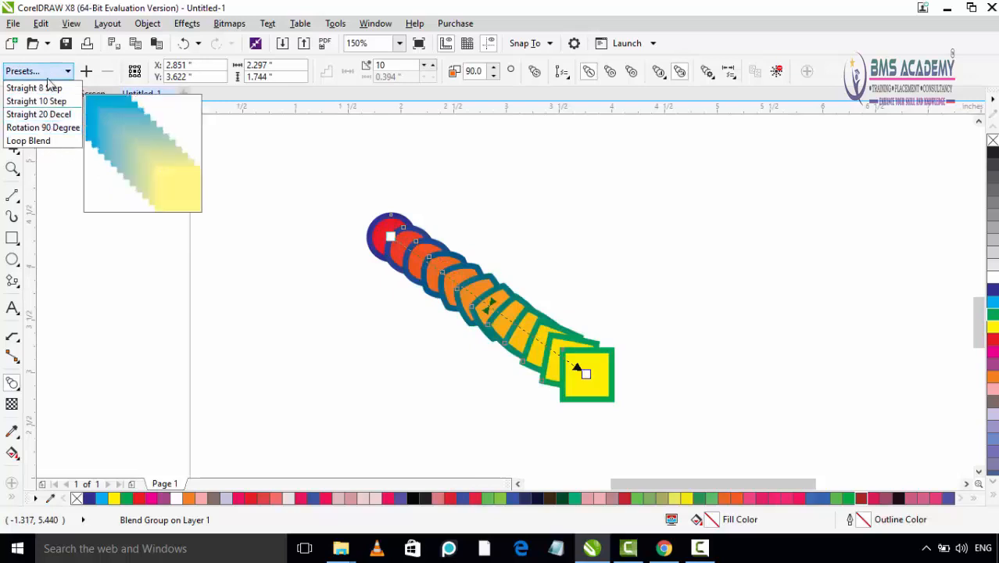
pyautogui.click(49, 128)
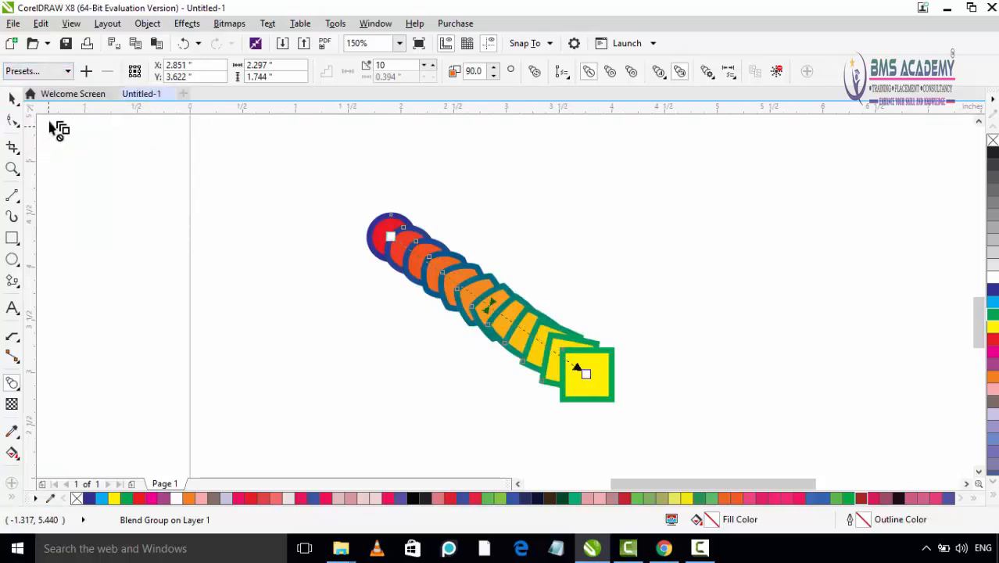
pyautogui.click(54, 71)
pyautogui.click(30, 141)
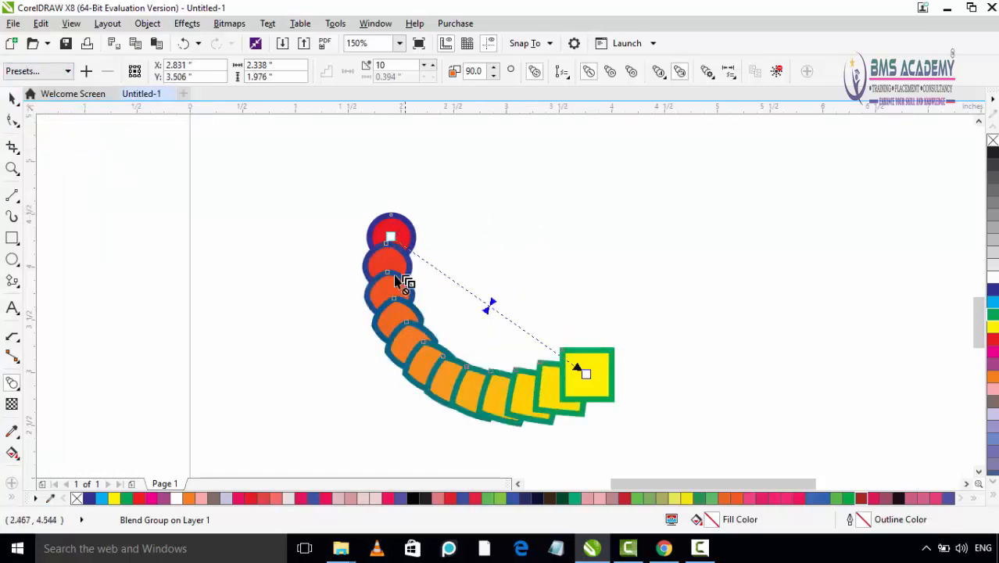
# - Reselect the looped blend group and apply the Straight 8 Step preset to it
pyautogui.click(487, 307)
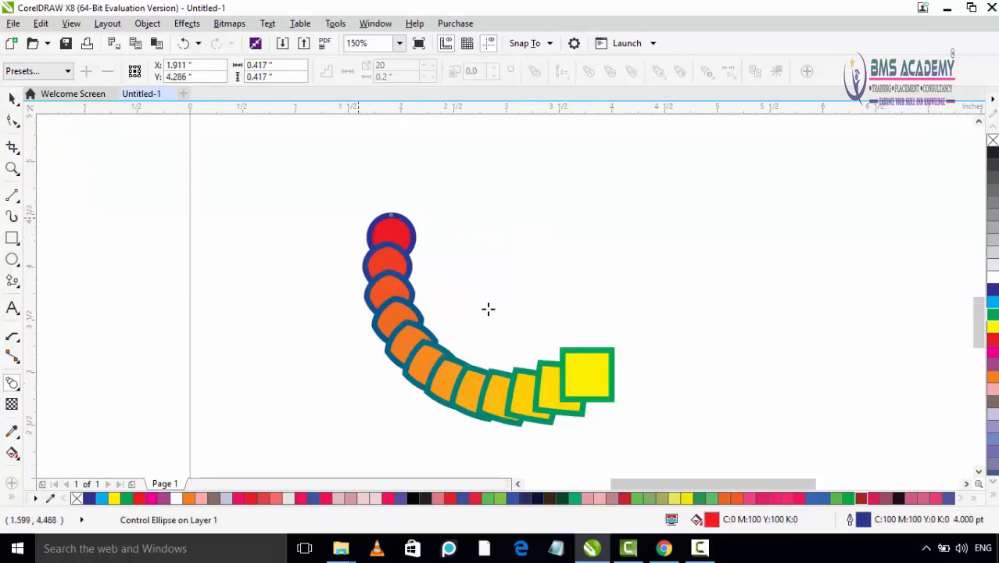
pyautogui.click(547, 390)
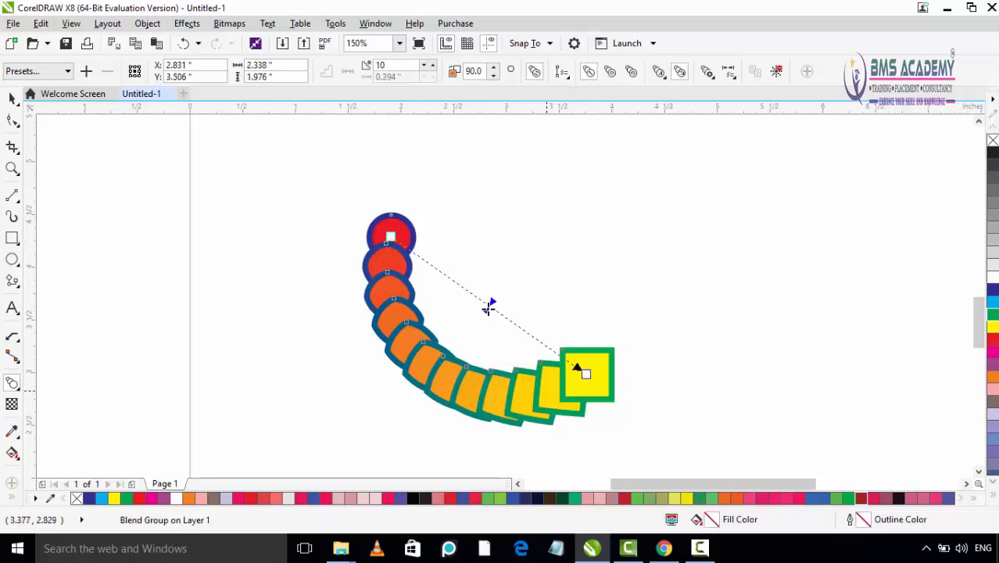
pyautogui.click(38, 71)
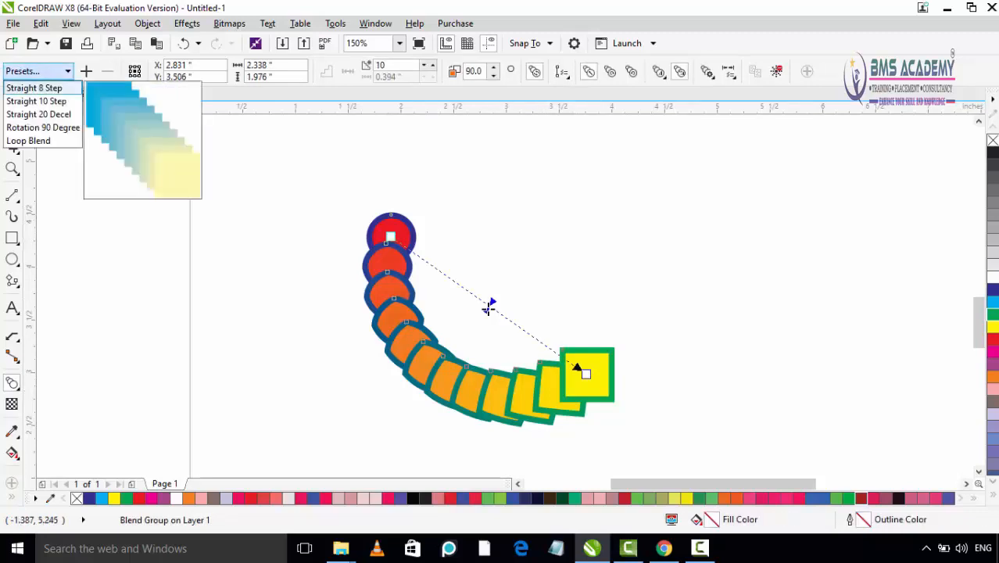
pyautogui.click(23, 87)
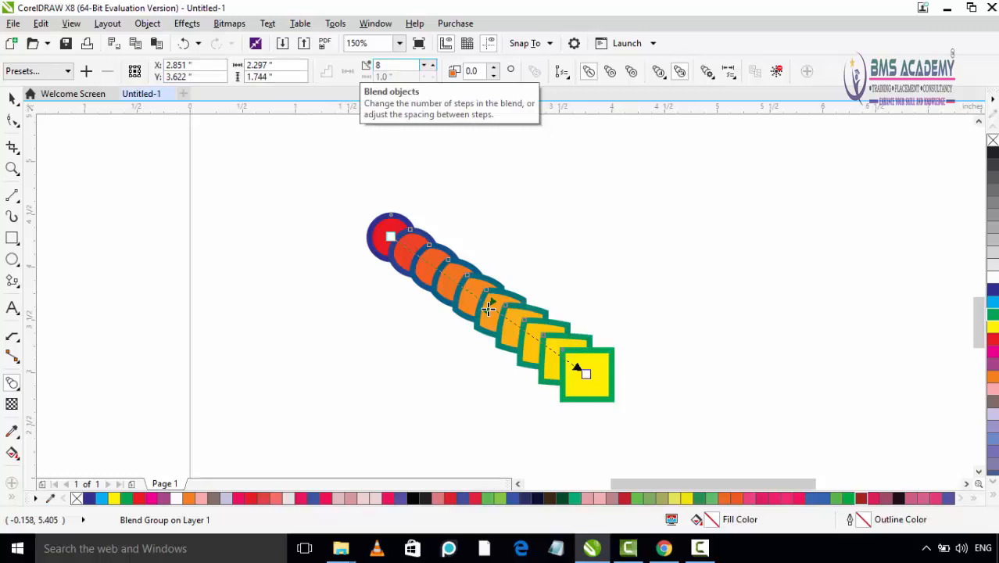
# - Raise the number of blend steps to 19
pyautogui.press('Up')
pyautogui.press('Up')
pyautogui.press('Up')
pyautogui.press('Up')
pyautogui.press('Up')
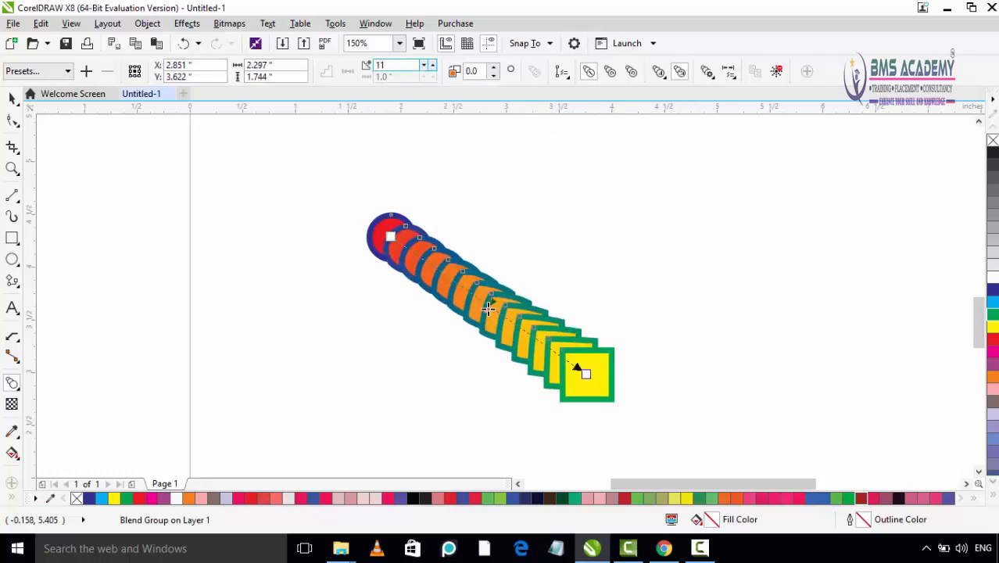
pyautogui.press('Up')
pyautogui.press('Up')
pyautogui.press('Up')
pyautogui.press('Up')
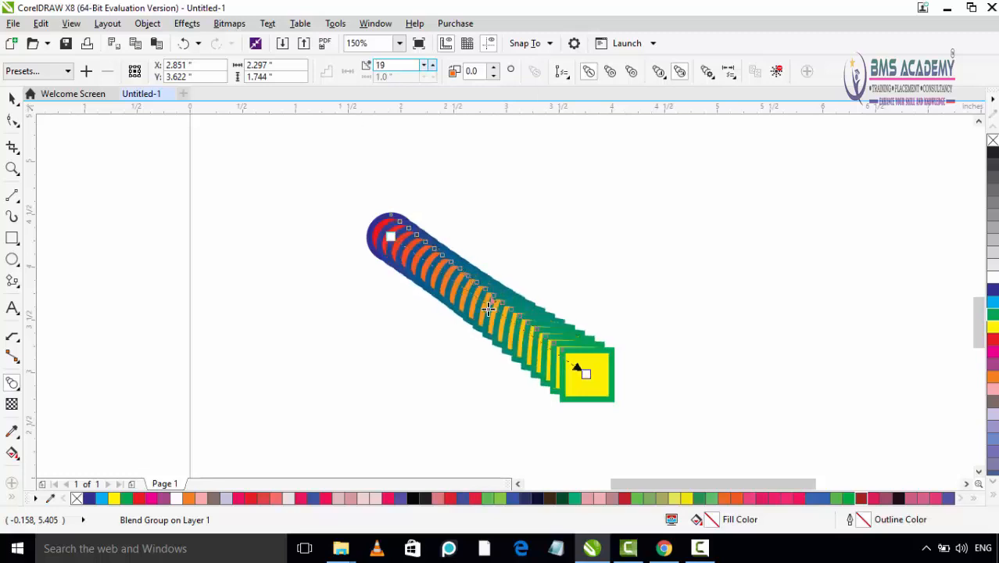
# - Reduce the number of blend steps to 3, and raise it again to 7
pyautogui.press('Down')
pyautogui.press('Down')
pyautogui.press('Down')
pyautogui.press('Down')
pyautogui.press('Down')
pyautogui.press('Down')
pyautogui.press('Down')
pyautogui.press('Down')
pyautogui.press('Down')
pyautogui.press('Down')
pyautogui.press('Down')
pyautogui.press('Down')
pyautogui.press('Down')
pyautogui.press('Down')
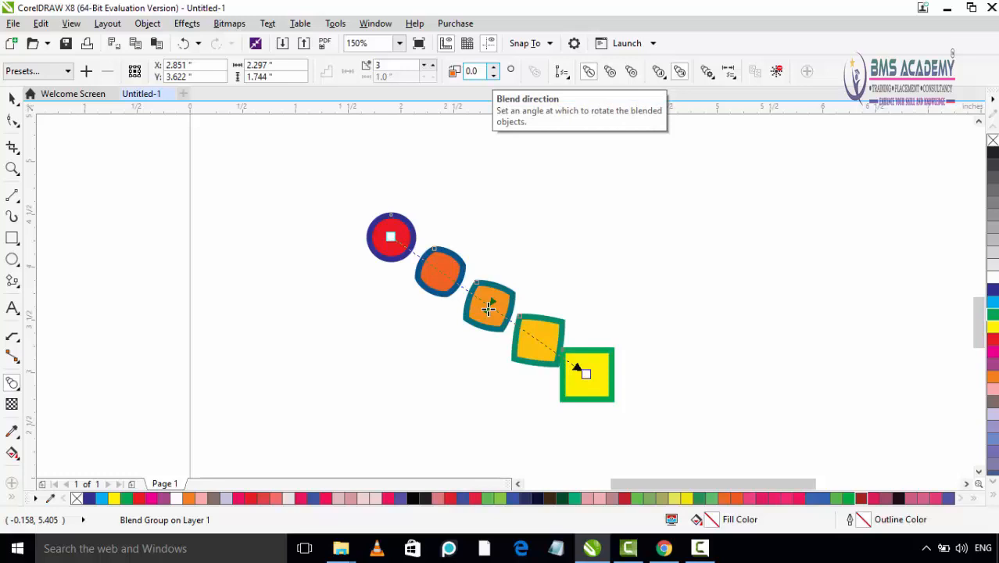
pyautogui.press('Up')
pyautogui.press('Up')
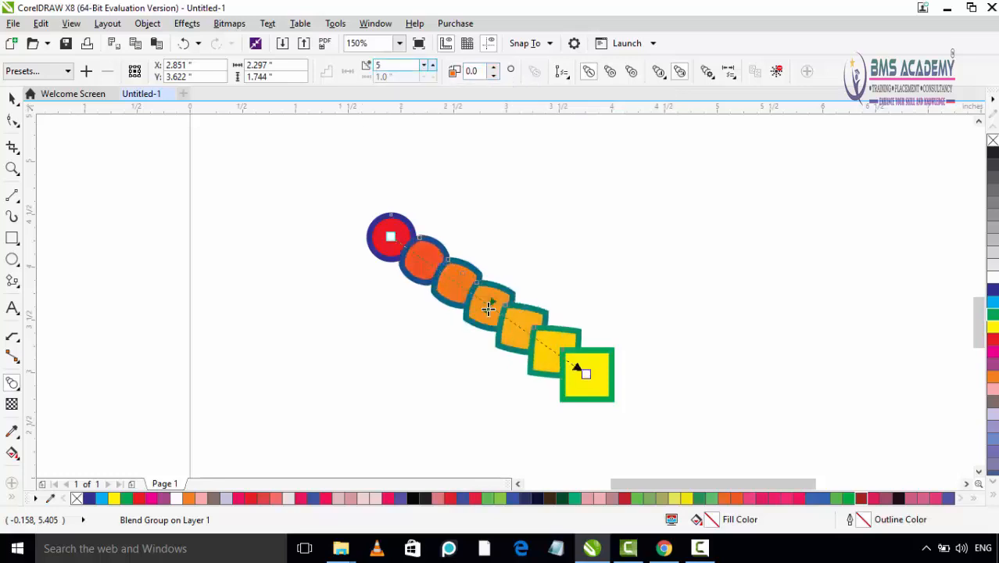
pyautogui.press('Up')
pyautogui.press('Up')
# - Set the blend direction angle to 105 degrees to rotate the intermediate shapes
pyautogui.press('Up')
pyautogui.press('Up')
pyautogui.press('Up')
pyautogui.press('Up')
pyautogui.press('Up')
pyautogui.press('Up')
pyautogui.press('Up')
pyautogui.press('Up')
pyautogui.press('Up')
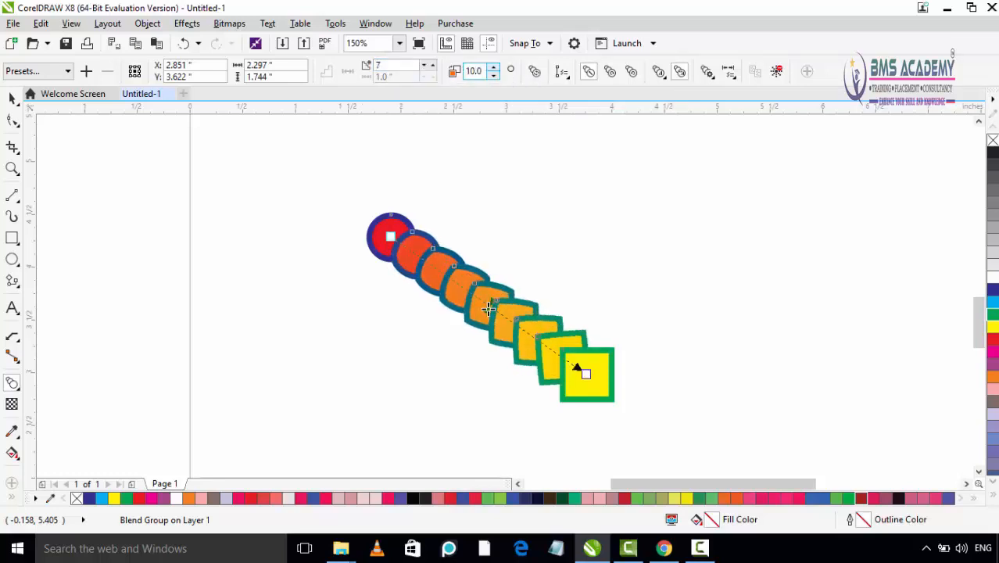
pyautogui.press('Up')
pyautogui.press('Up')
pyautogui.press('Up')
pyautogui.press('Up')
pyautogui.press('Up')
pyautogui.press('Up')
pyautogui.press('Up')
pyautogui.press('Up')
pyautogui.press('Up')
pyautogui.press('Up')
pyautogui.press('Up')
pyautogui.press('Up')
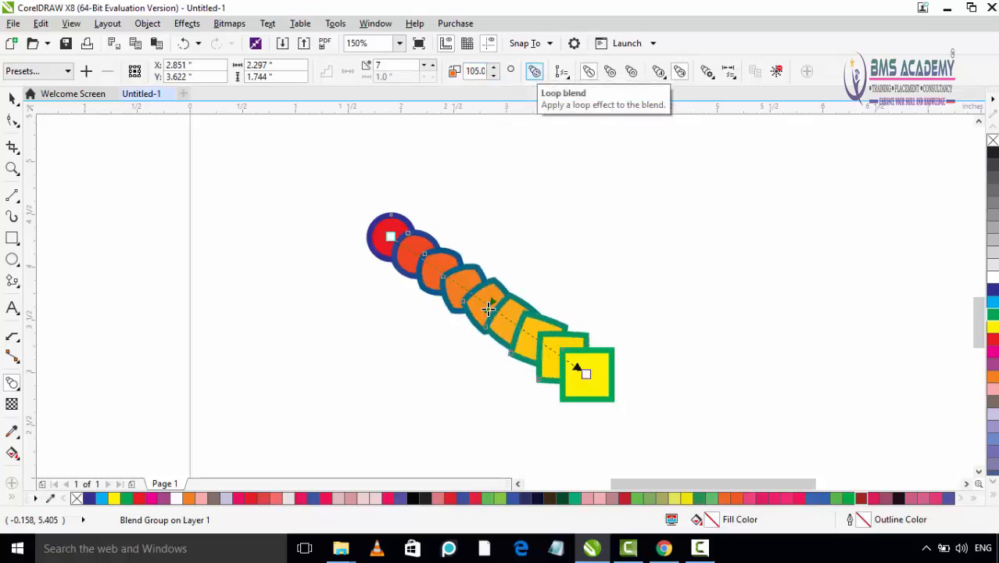
# - Toggle the loop effect on and off, and try the clockwise color blend before switching to the counterclockwise one
pyautogui.click(534, 71)
pyautogui.click(535, 71)
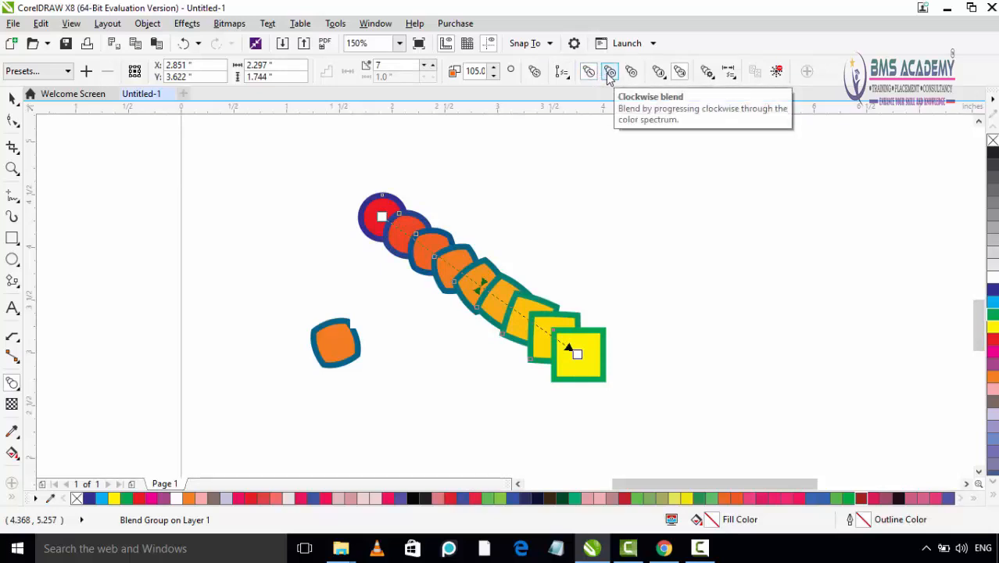
pyautogui.click(611, 72)
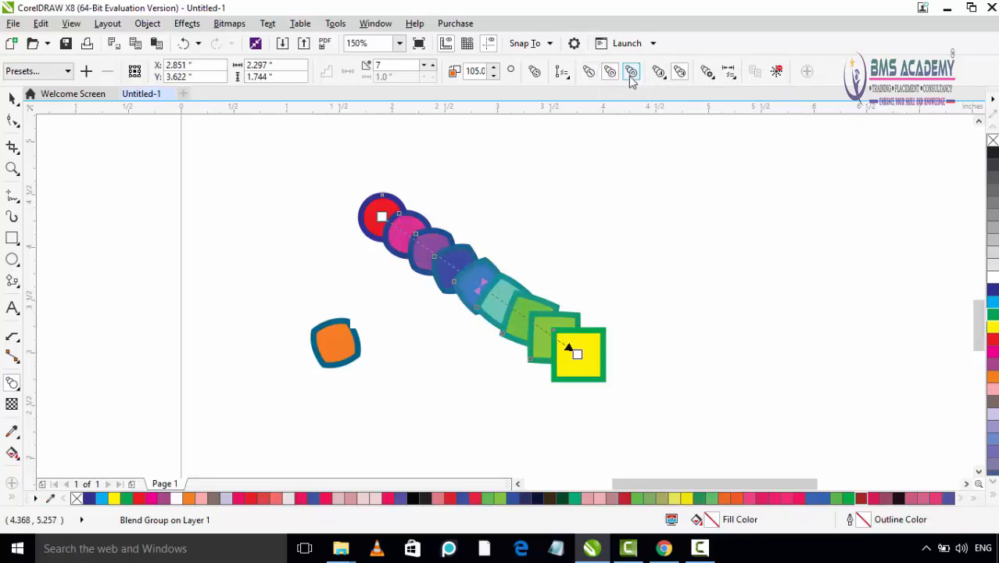
pyautogui.click(632, 72)
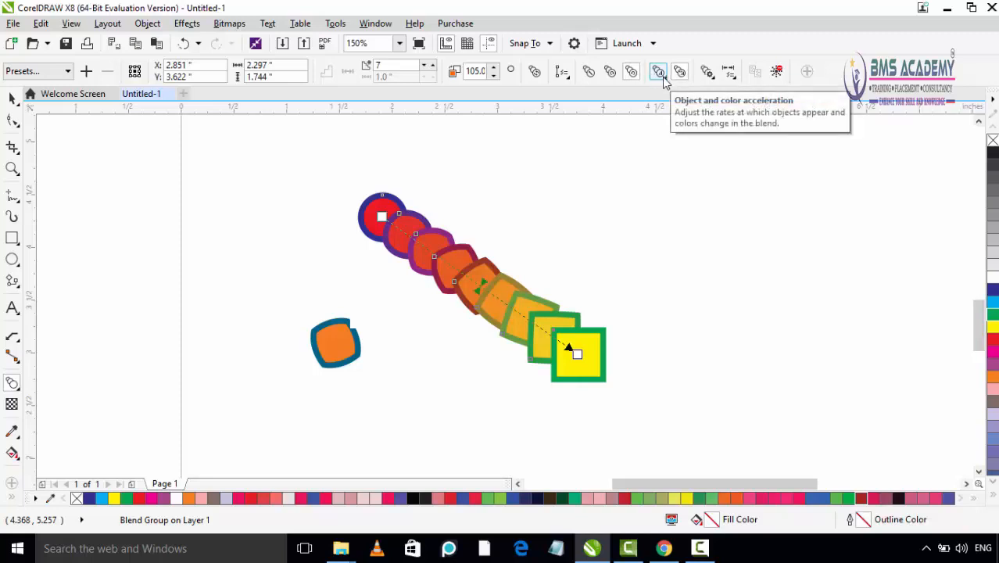
# - Shift the blend's linked object and color acceleration toward the square and back to about the middle, and clear the blend
pyautogui.click(661, 77)
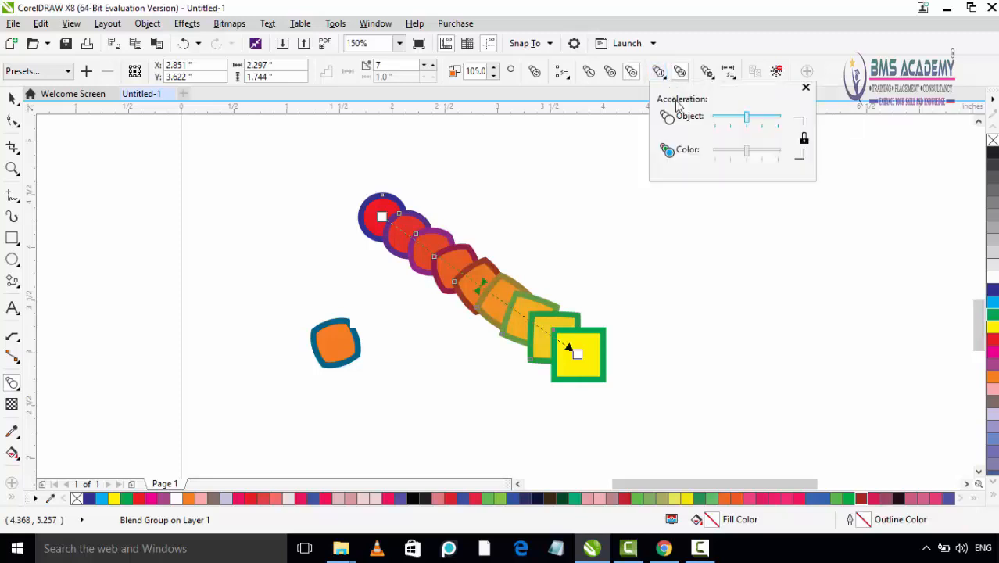
pyautogui.moveTo(748, 121); pyautogui.dragTo(769, 122)
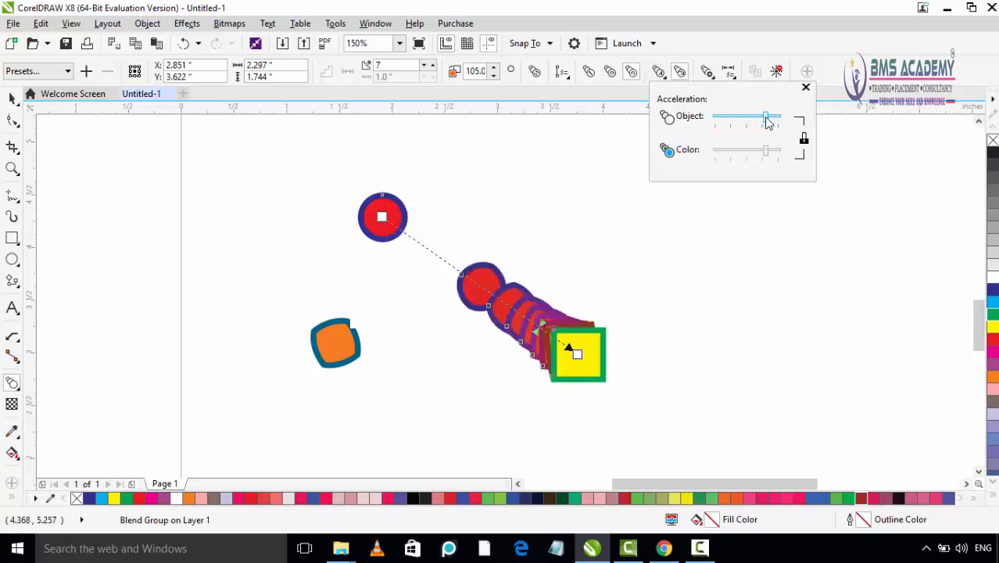
pyautogui.moveTo(750, 123)
pyautogui.mouseDown()
pyautogui.moveTo(735, 119)
pyautogui.moveTo(747, 120)
pyautogui.mouseUp()
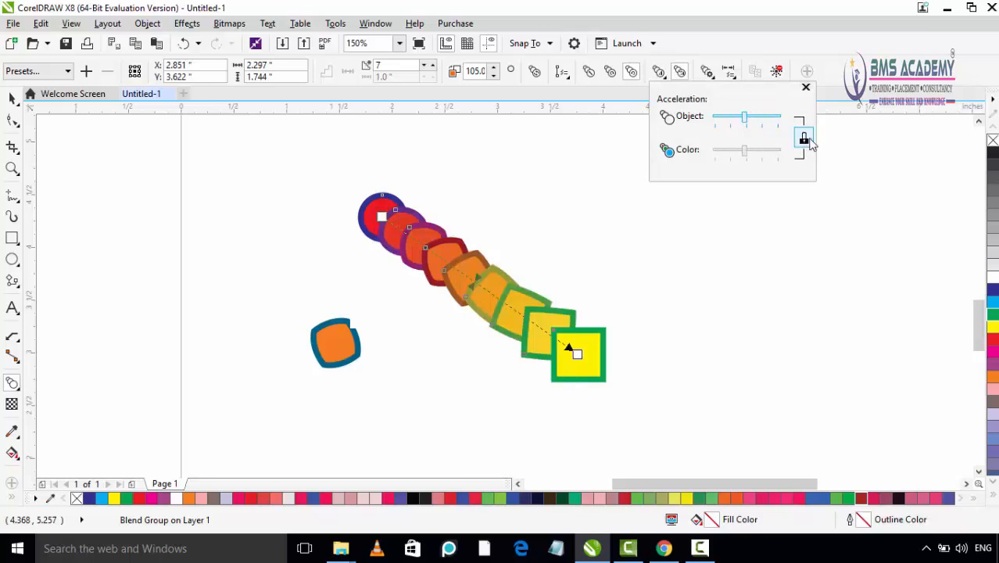
pyautogui.click(805, 88)
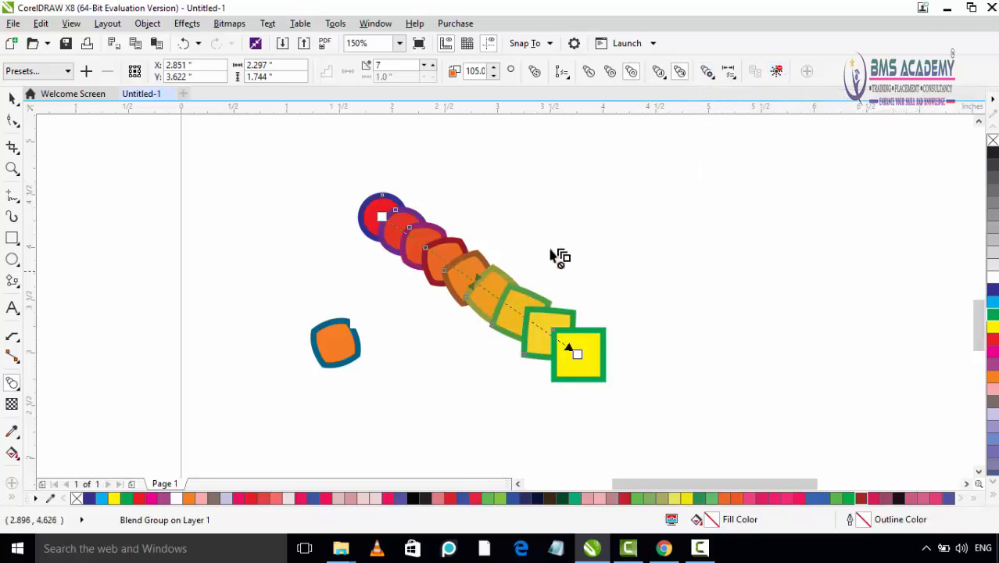
pyautogui.click(777, 72)
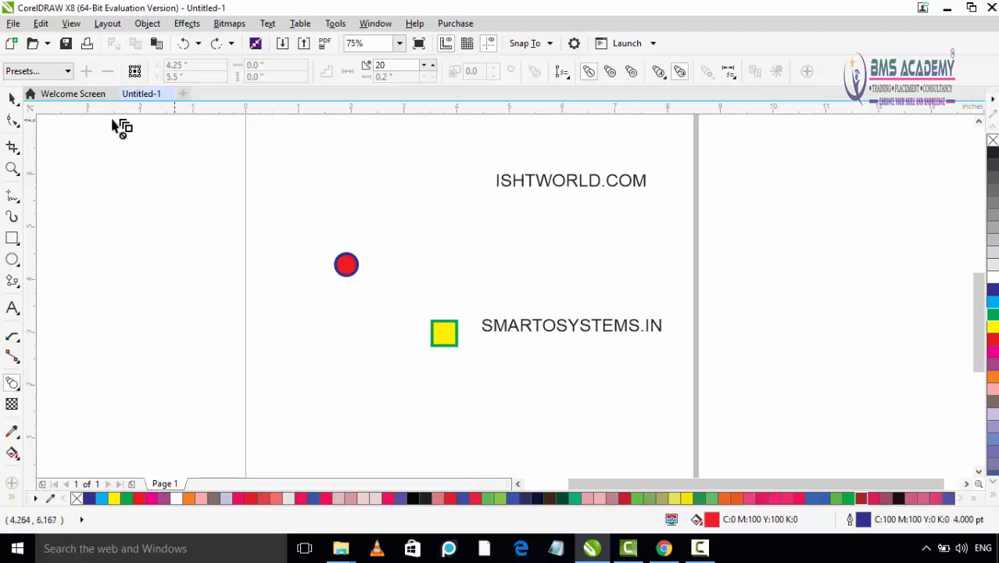
# - Fill the ISHTWORLD.COM text with blue and the SMARTOSYSTEMS.IN text with red
pyautogui.click(12, 98)
pyautogui.click(571, 180)
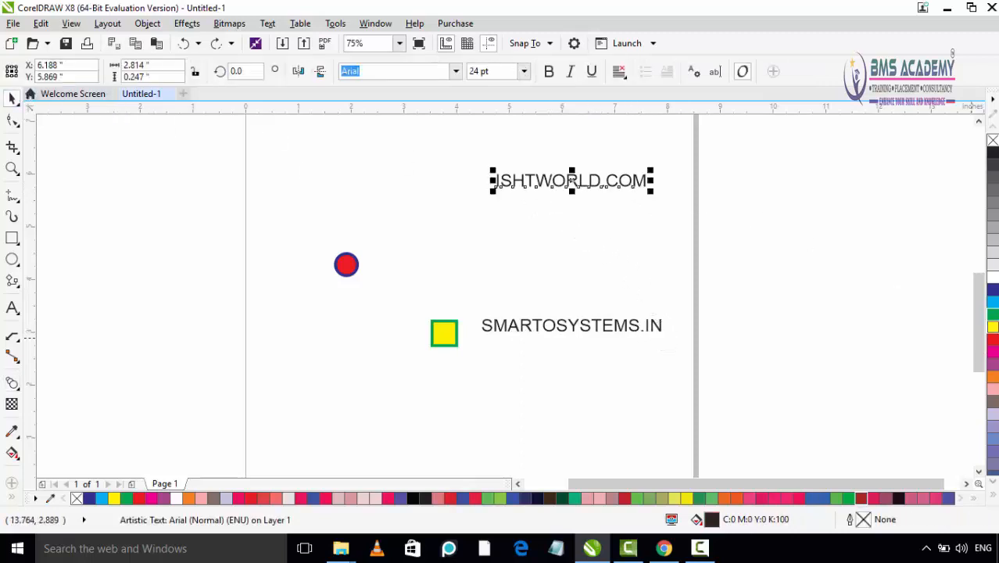
pyautogui.click(992, 290)
pyautogui.click(546, 326)
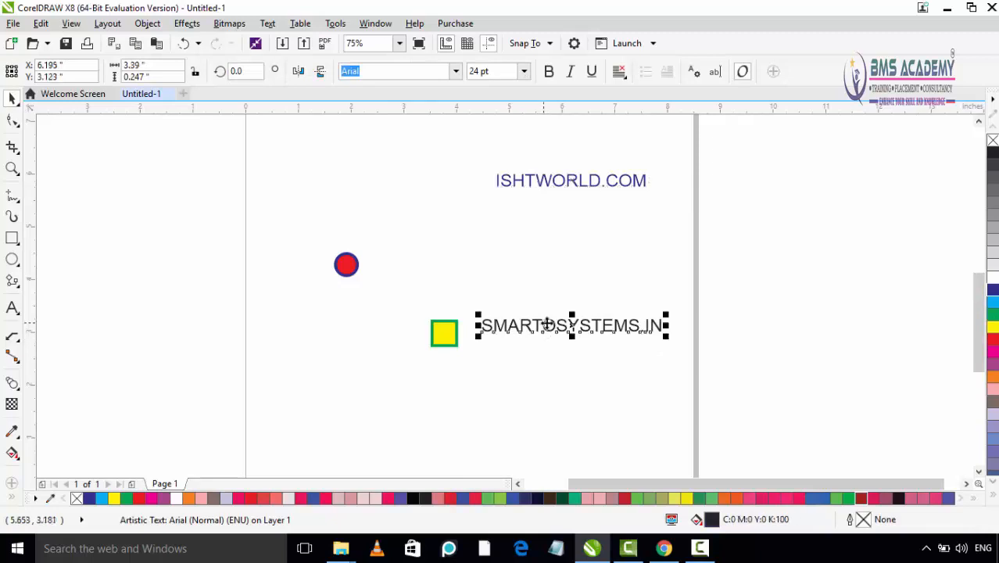
pyautogui.click(992, 338)
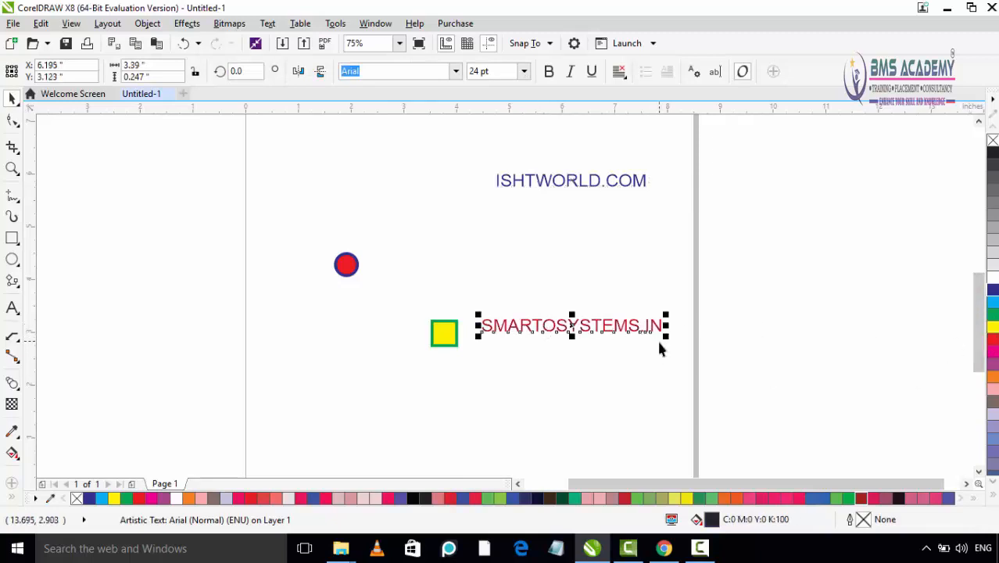
# - Blend the blue ISHTWORLD.COM text into the red SMARTOSYSTEMS.IN text with the Blend tool
pyautogui.click(11, 382)
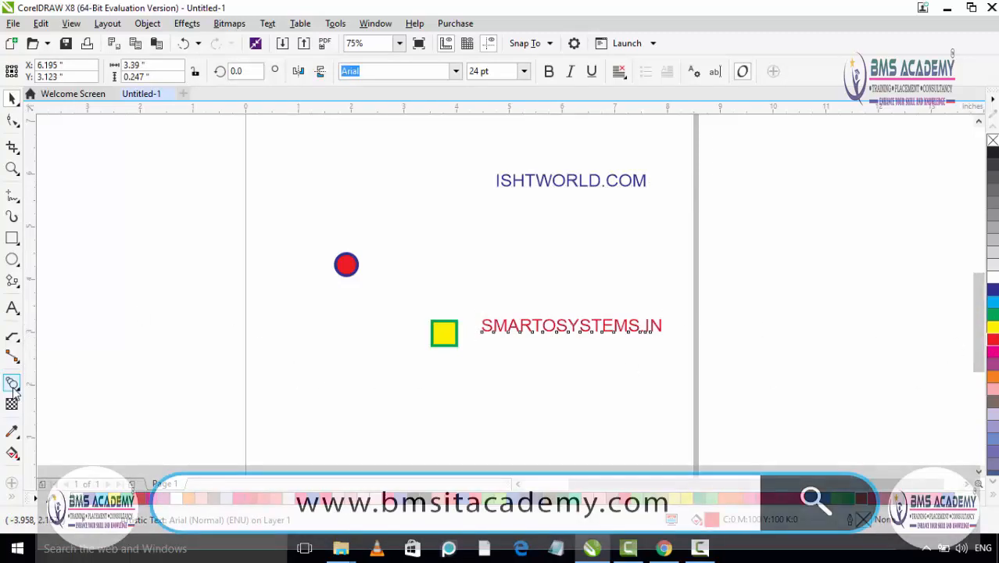
pyautogui.click(575, 188)
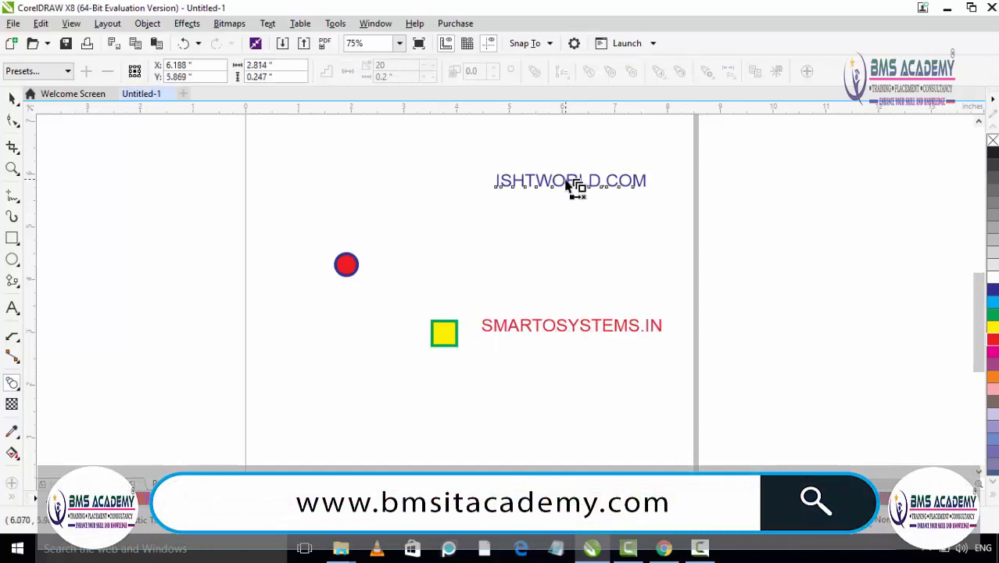
pyautogui.moveTo(568, 183); pyautogui.dragTo(580, 329)
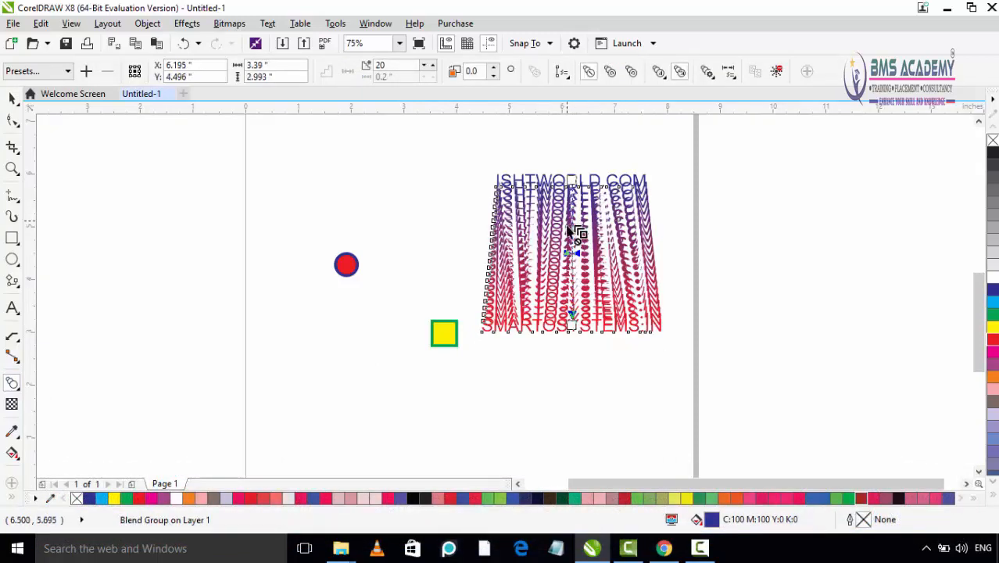
pyautogui.scroll(2, 623, 276)
pyautogui.scroll(-2, 619, 261)
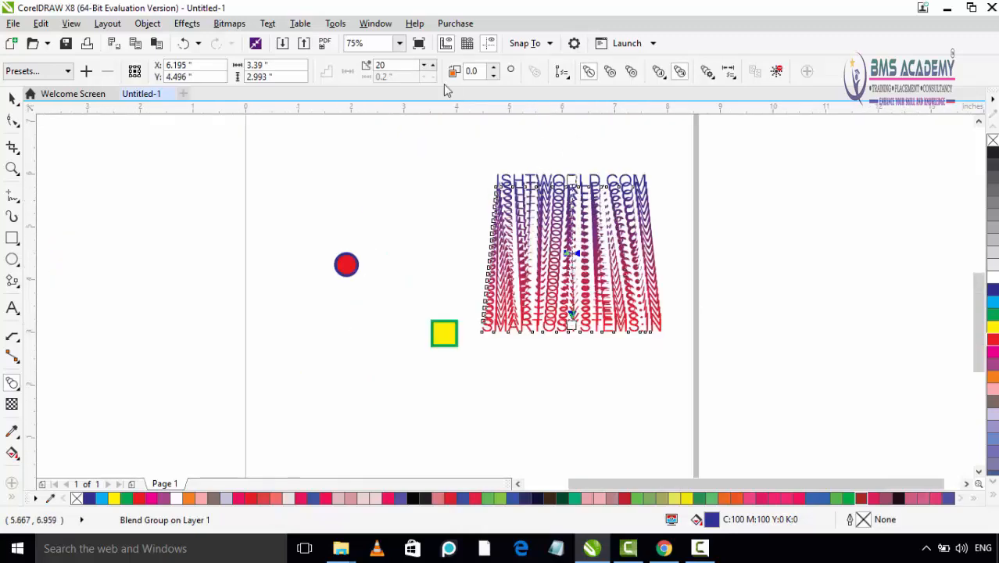
# - Set the number of steps in the text blend to 5, inspect the intermediate text shapes, and deselect the blend
pyautogui.moveTo(414, 66); pyautogui.dragTo(375, 68)
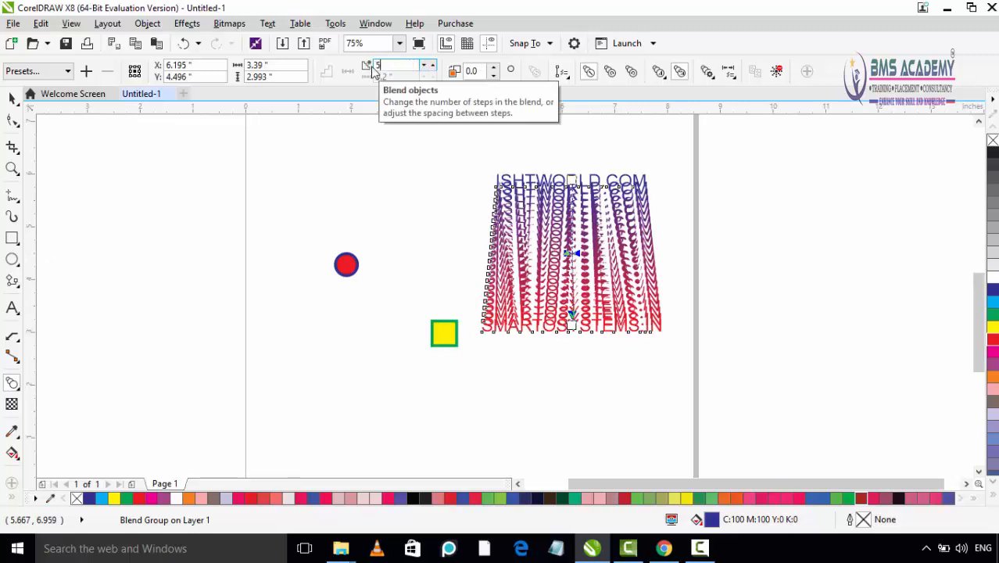
pyautogui.press('Return')
pyautogui.scroll(2, 719, 274)
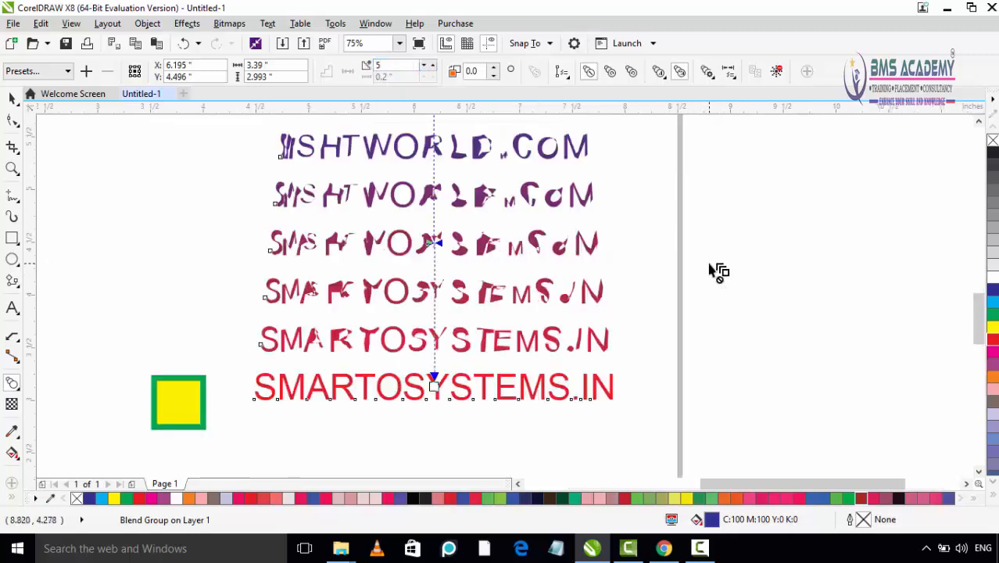
pyautogui.scroll(-2, 691, 267)
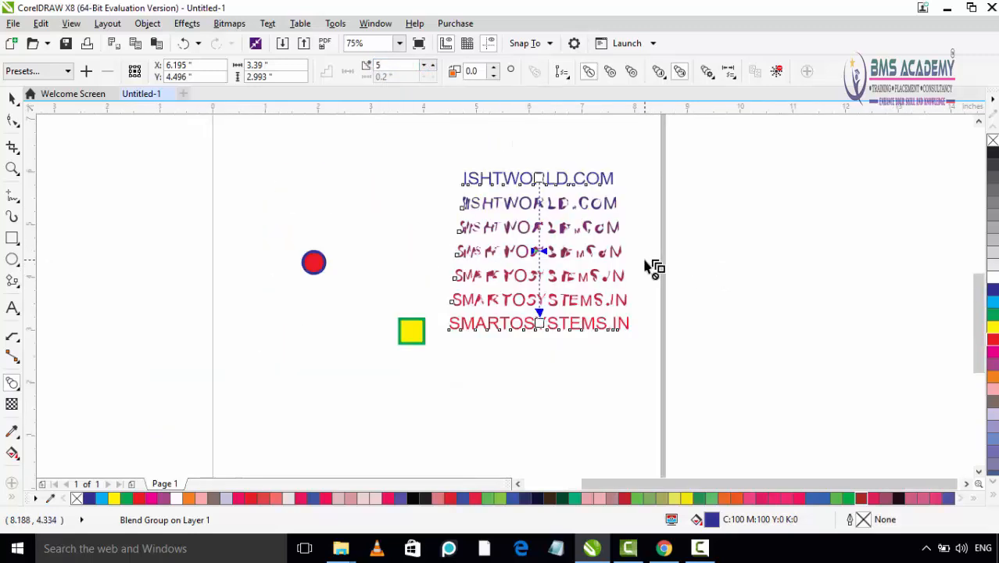
pyautogui.click(732, 249)
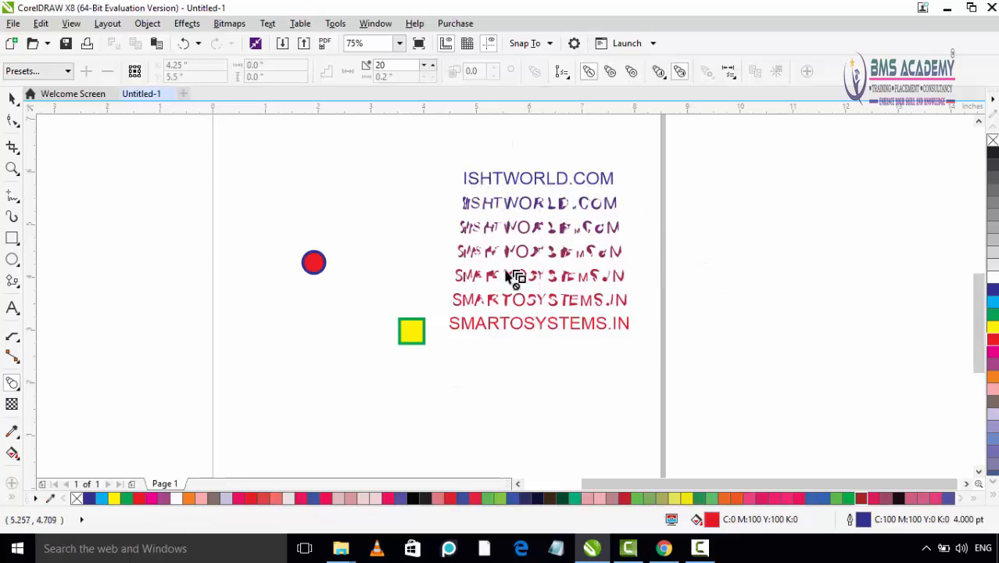